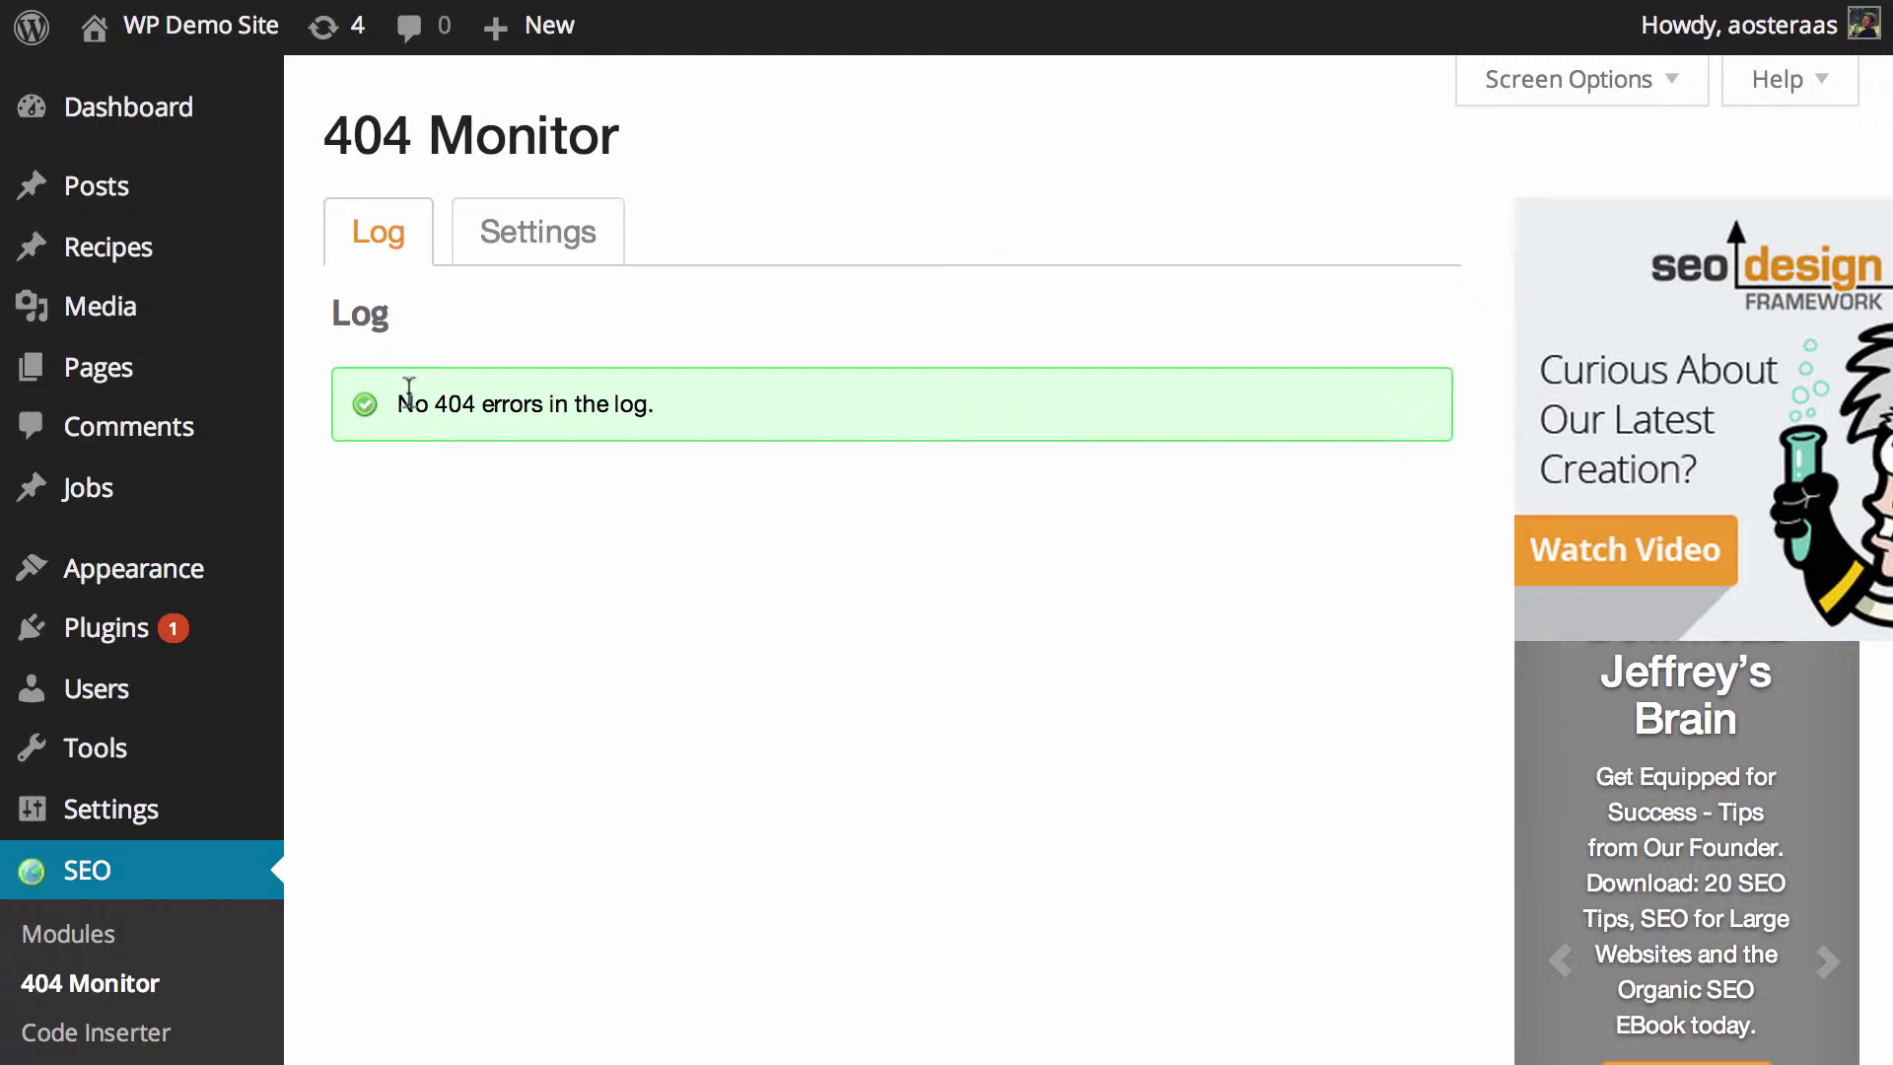
click(533, 259)
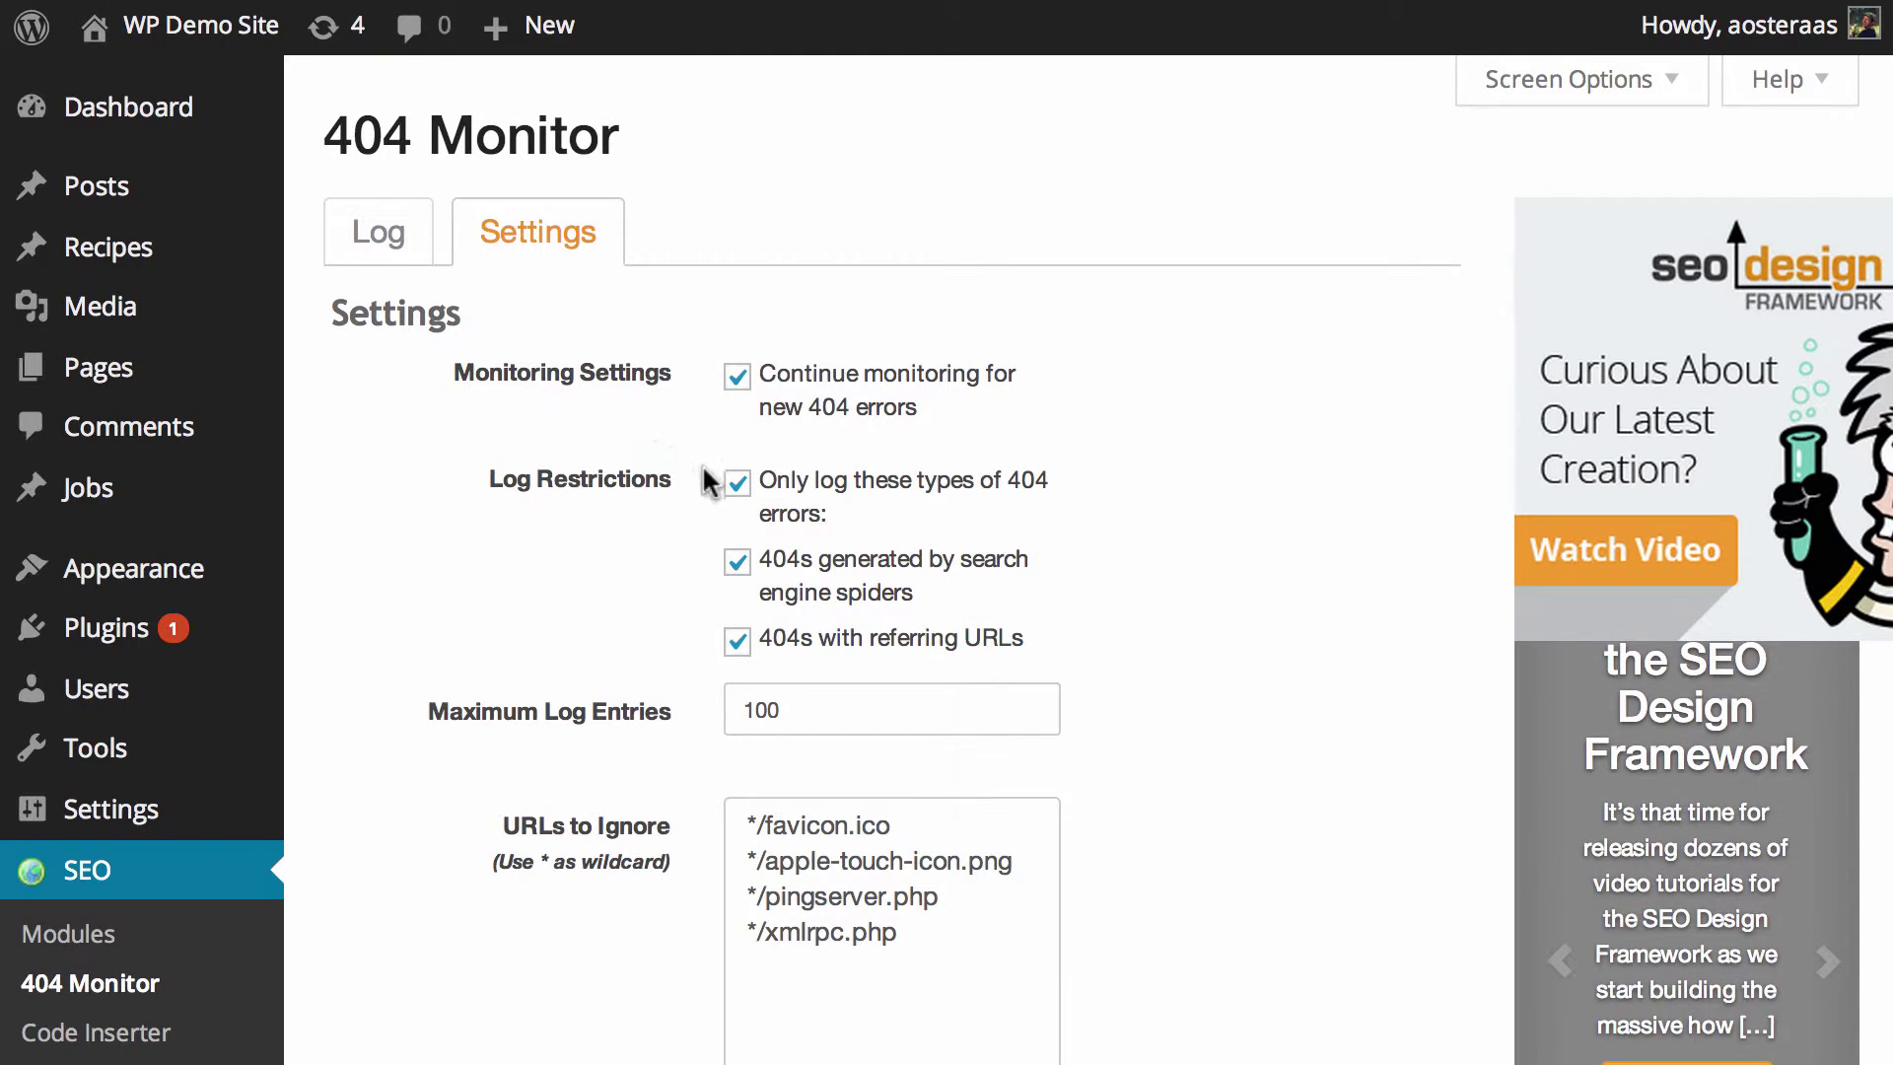
Step: Turn off 'Only log these types of 404 errors' under Log Restrictions
click(735, 489)
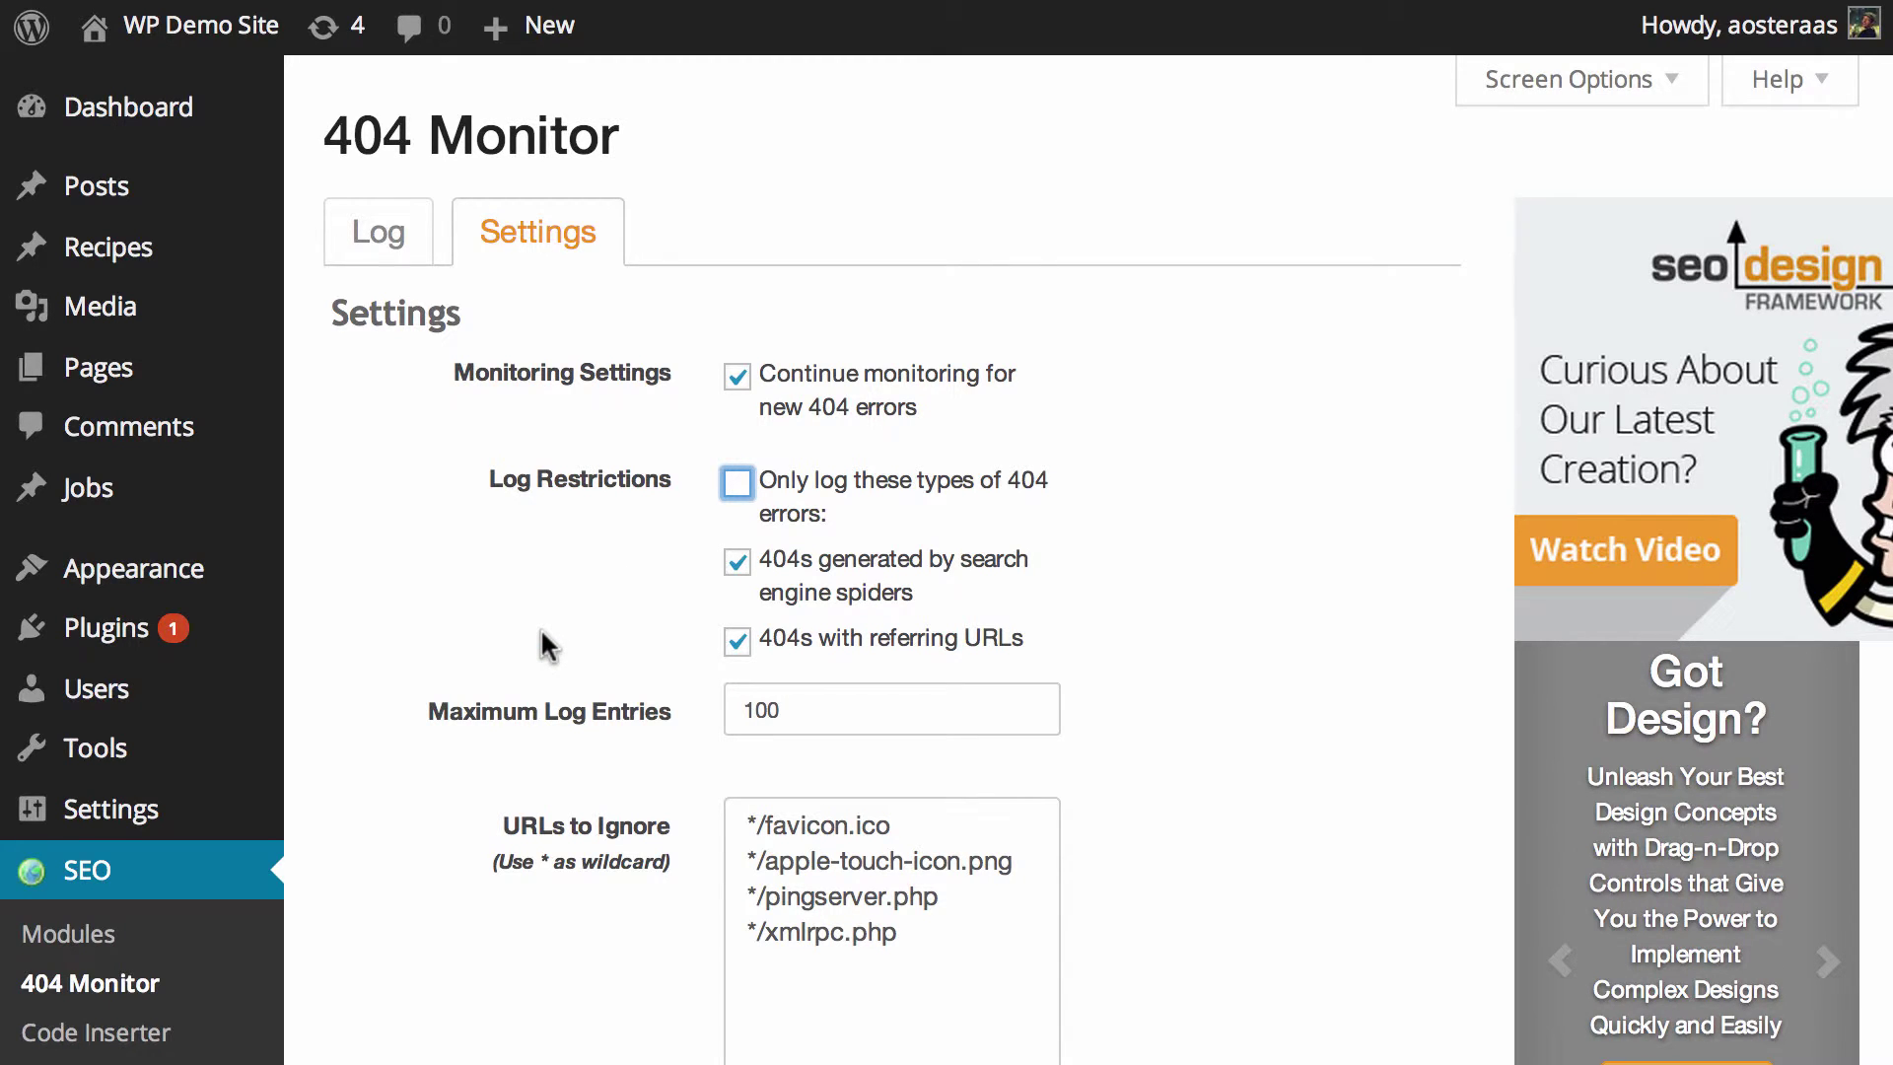
scroll(668, 710, down, 3)
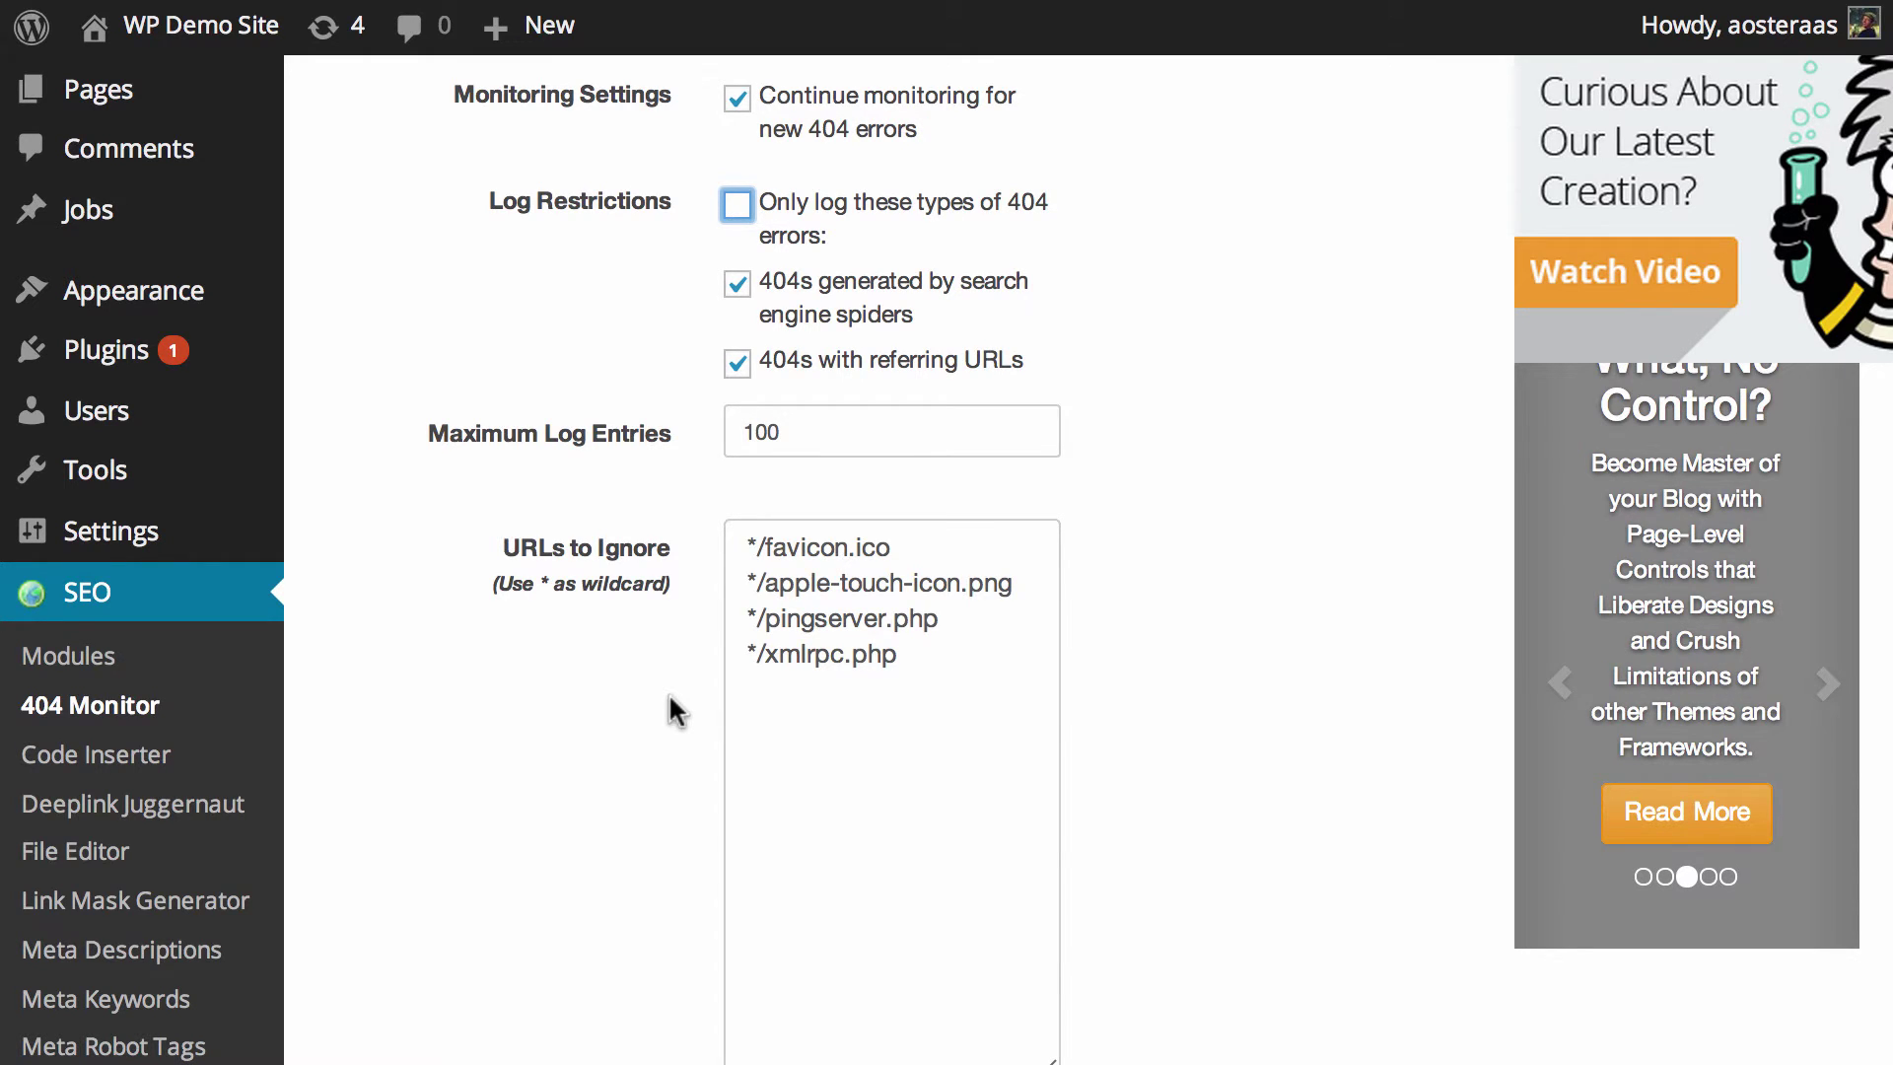
scroll(670, 692, down, 2)
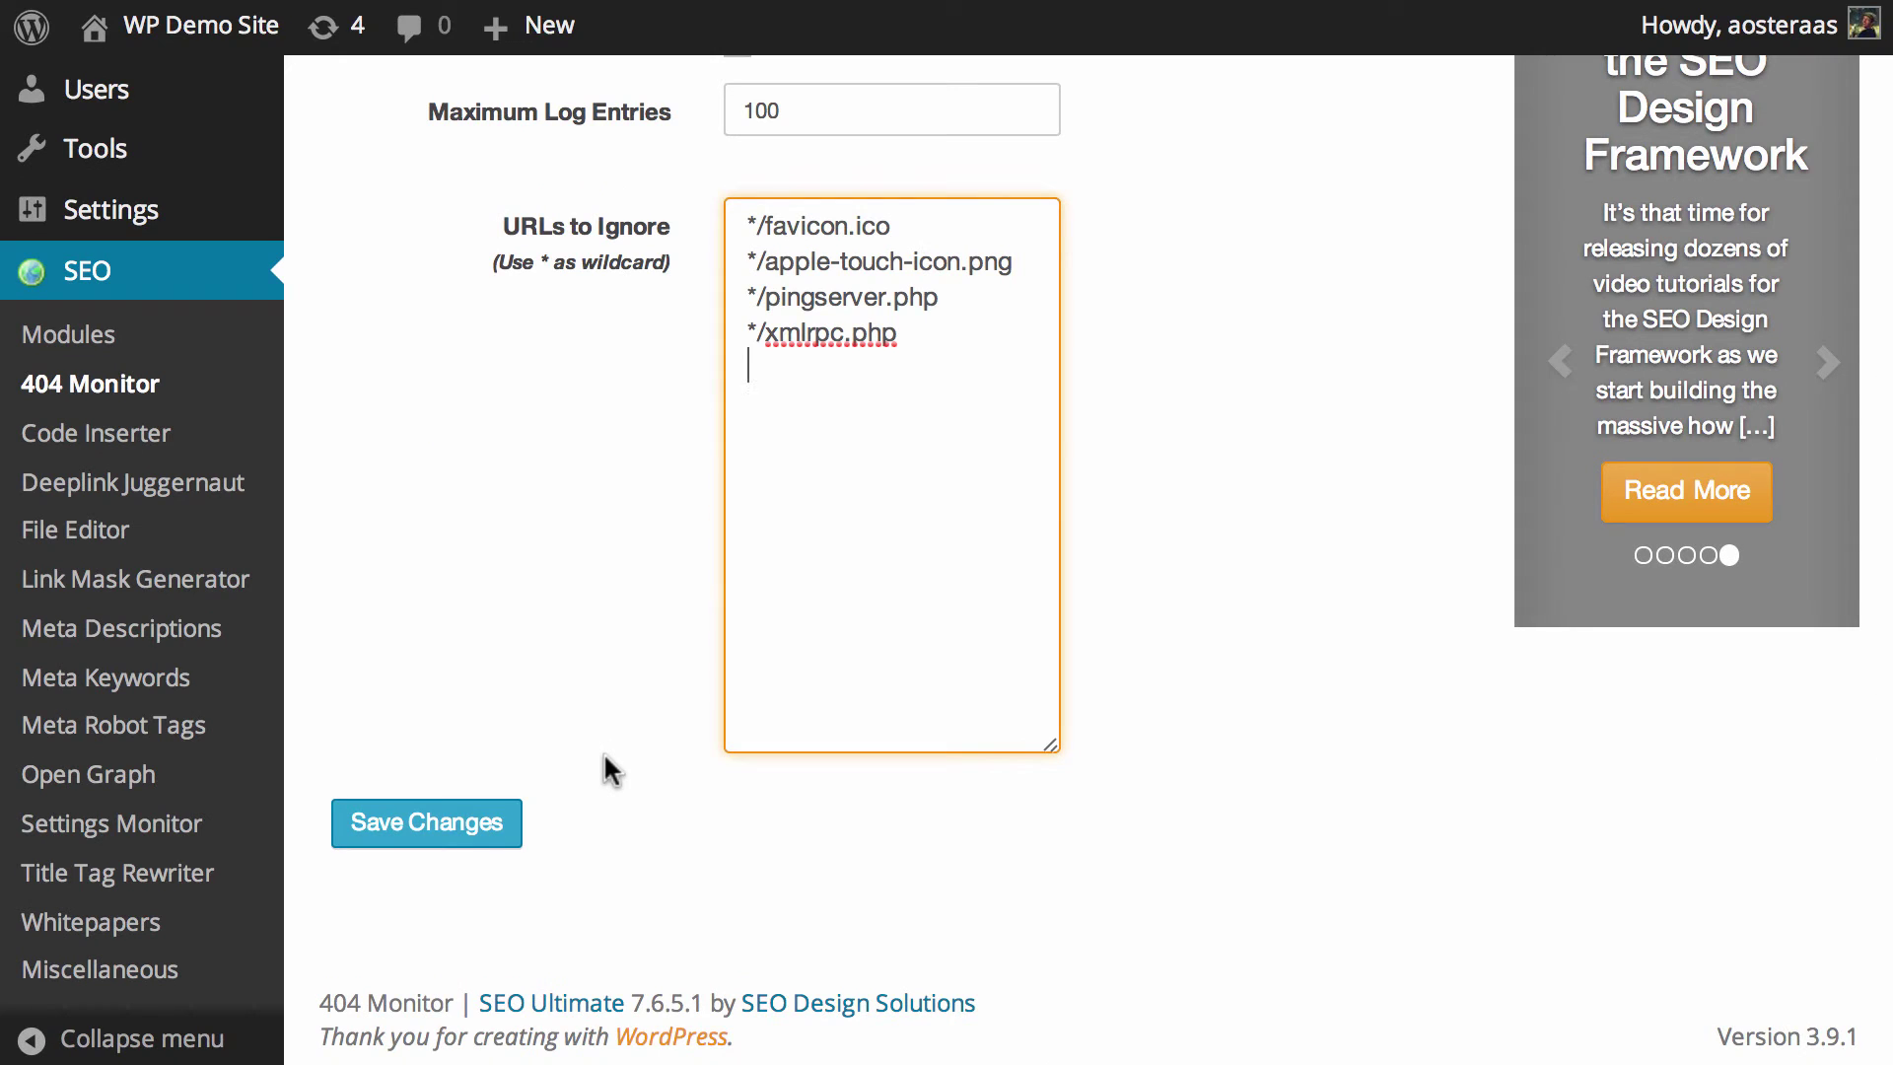
Step: Submit the 404 Monitor settings form with Save Changes
click(450, 842)
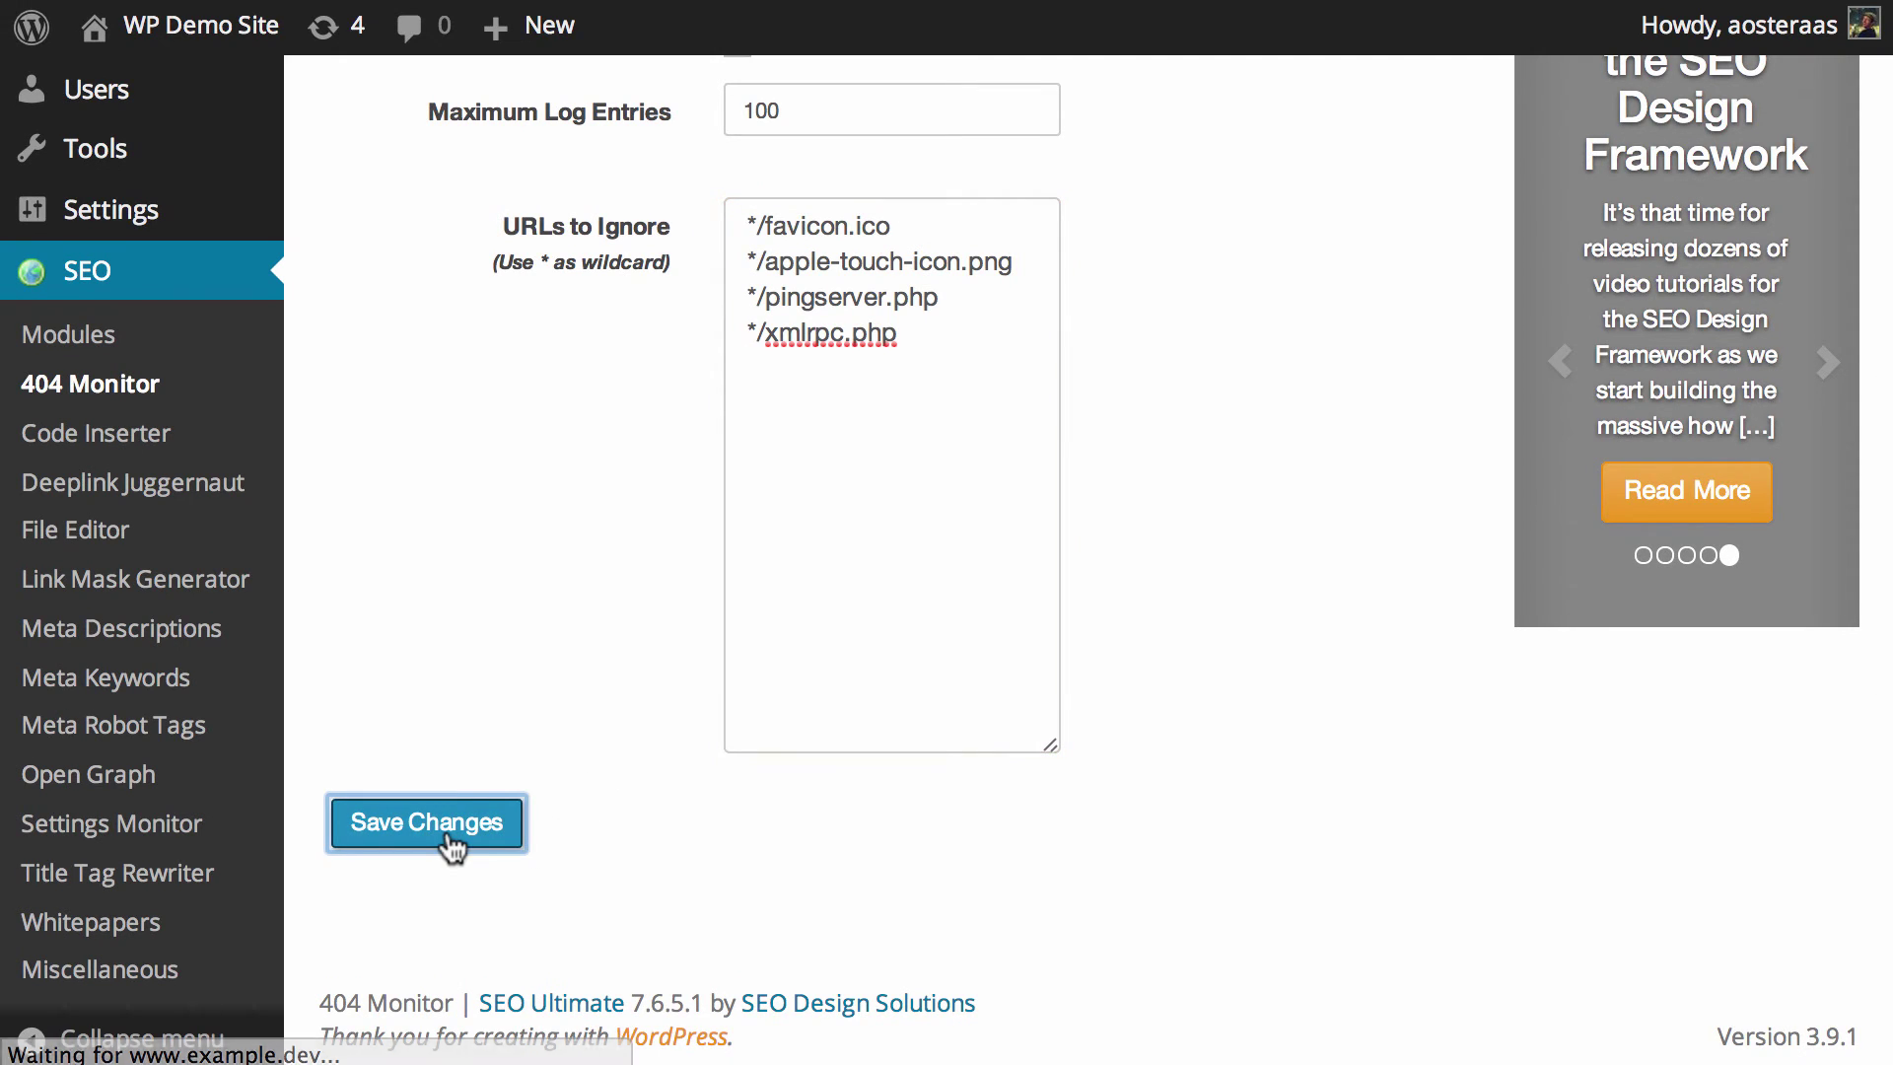